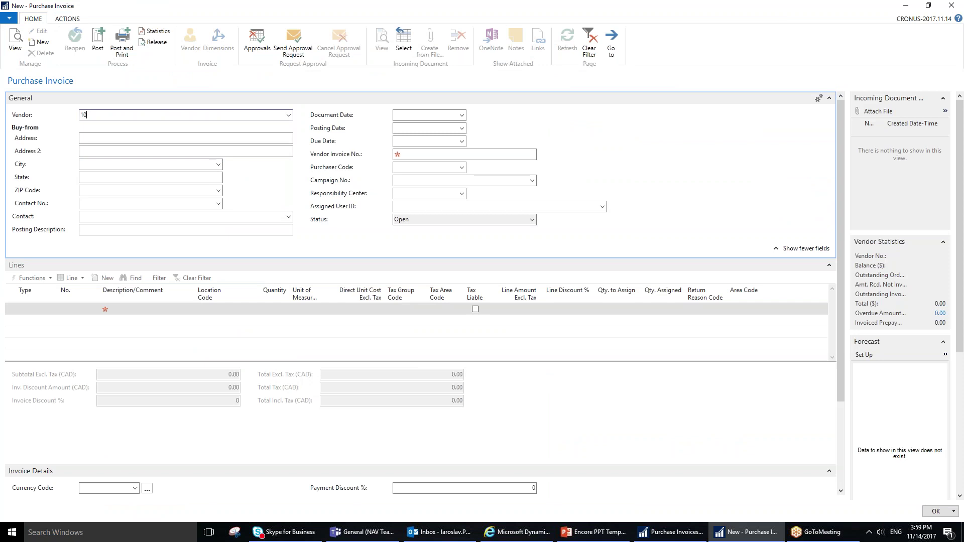
Set London Postmaster as the new purchase invoice's vendor and enter INV-001 as the vendor invoice number.
{"action": "type", "text": "0"}
{"action": "key", "text": "Tab"}
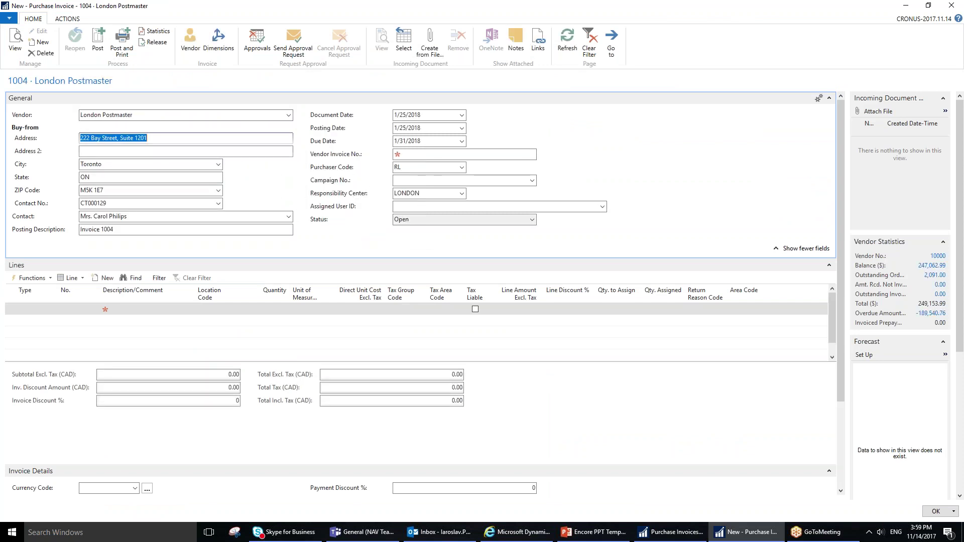
{"action": "left_click", "coordinate": [431, 154]}
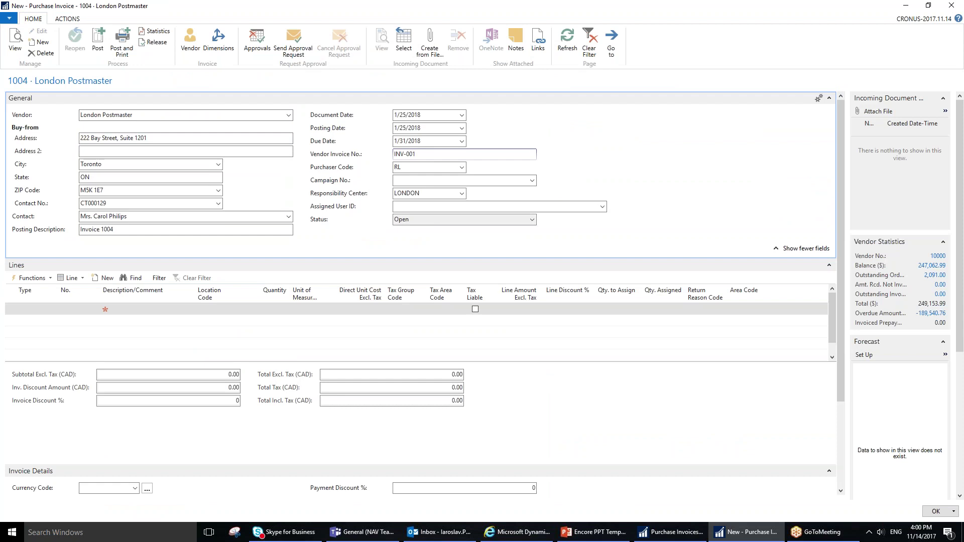
Add an Item line for item 1110 (Rim) with a quantity of 1 to the purchase invoice.
{"action": "left_click", "coordinate": [44, 309]}
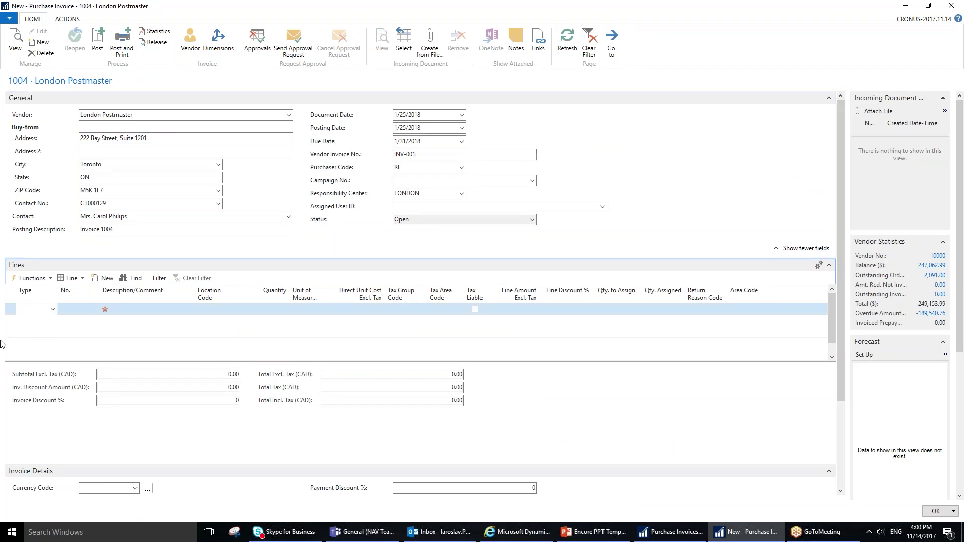
{"action": "type", "text": "i"}
{"action": "key", "text": "Tab"}
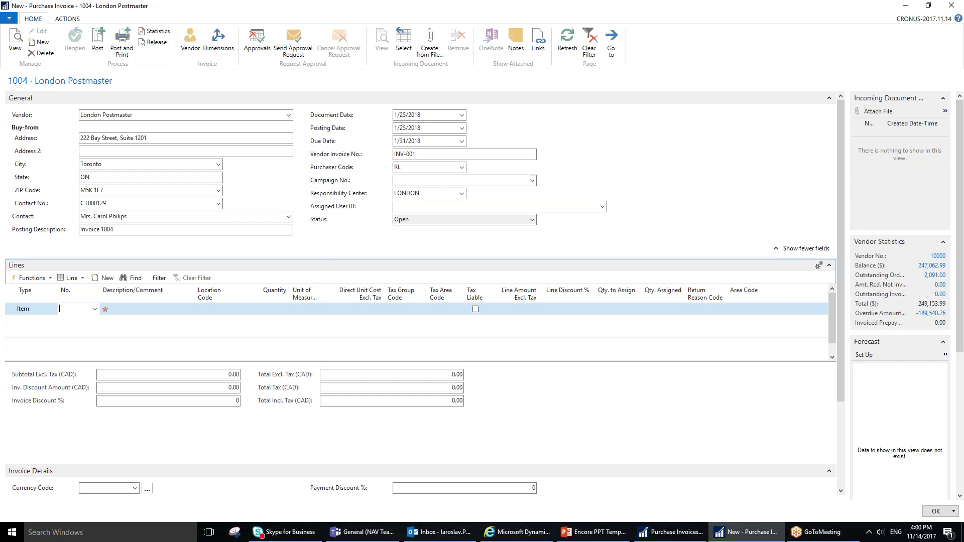
{"action": "left_click", "coordinate": [95, 309]}
{"action": "left_click", "coordinate": [95, 374]}
{"action": "key", "text": "Tab"}
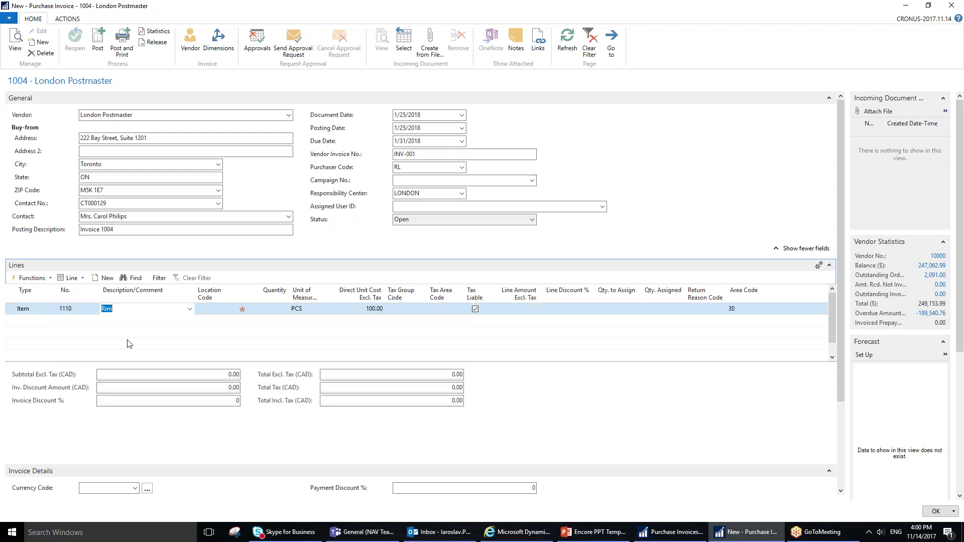
{"action": "left_click", "coordinate": [273, 310]}
{"action": "type", "text": "1"}
{"action": "key", "text": "Tab"}
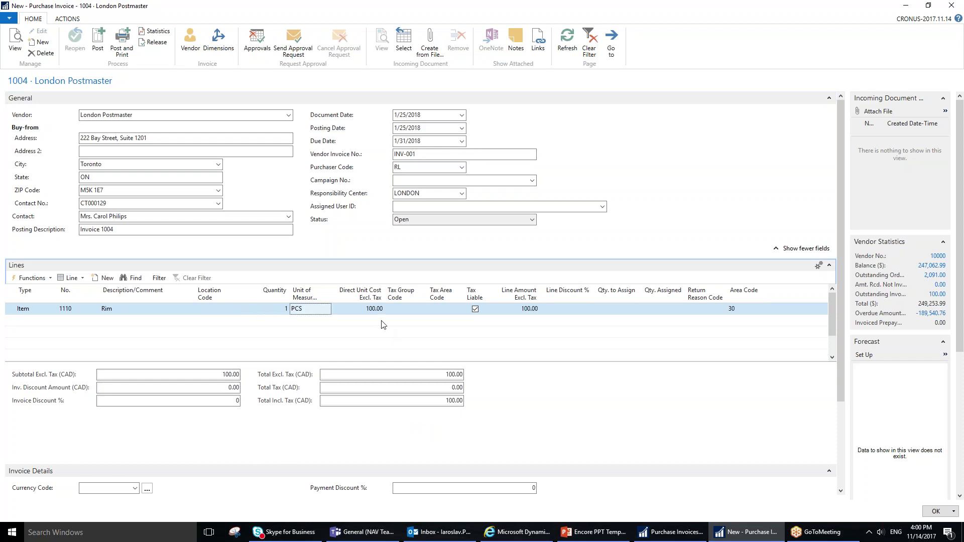
Set the tax group code of the Rim line to TAXABLE.
{"action": "left_click", "coordinate": [407, 311]}
{"action": "left_click", "coordinate": [422, 308]}
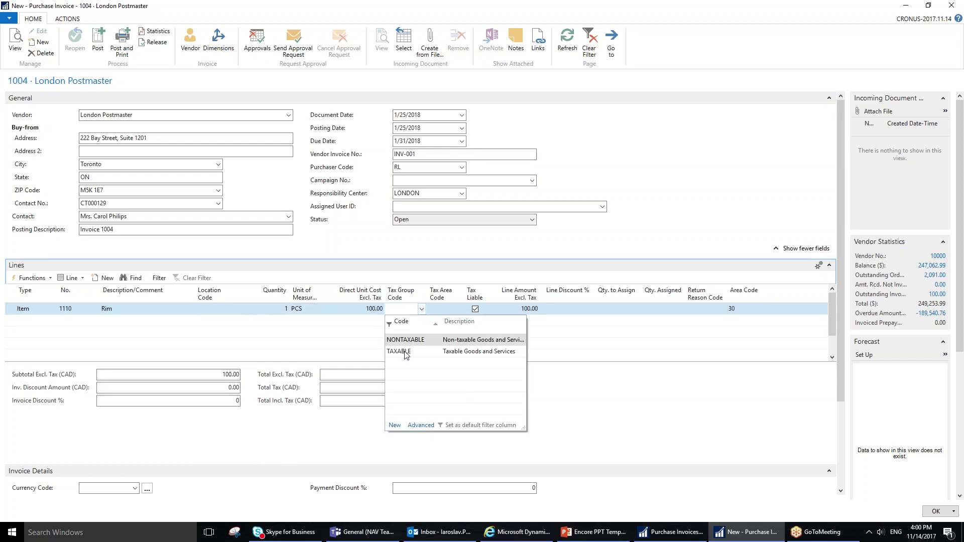
{"action": "left_click", "coordinate": [405, 352]}
{"action": "key", "text": "Tab"}
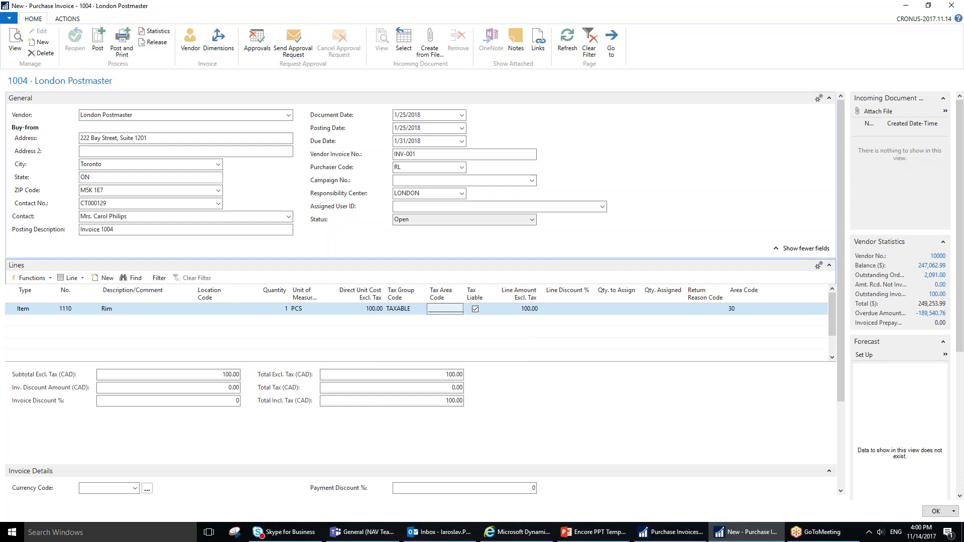
Set the invoice's tax area code to AB (Alberta) in the invoice details.
{"action": "scroll", "coordinate": [391, 358], "scroll_direction": "down", "scroll_amount": 2}
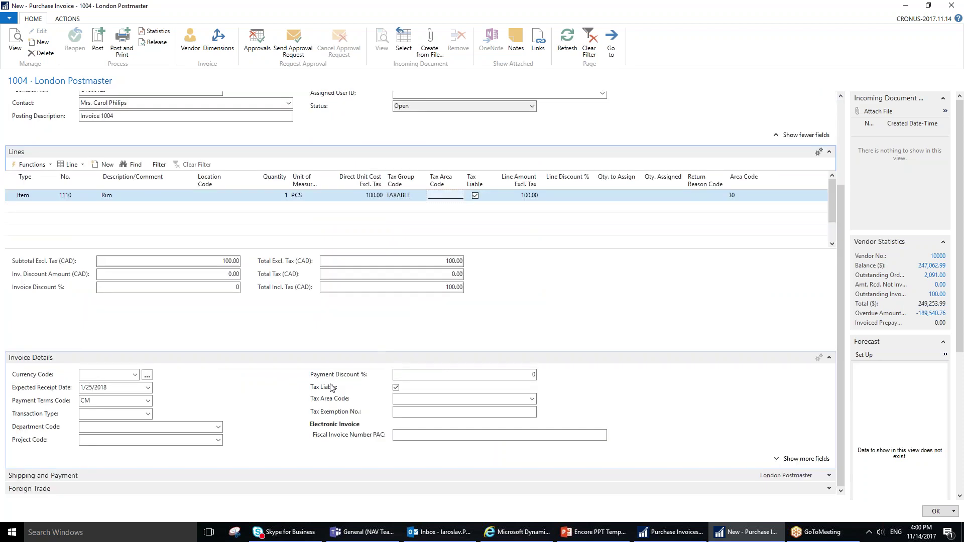
{"action": "left_click", "coordinate": [532, 400]}
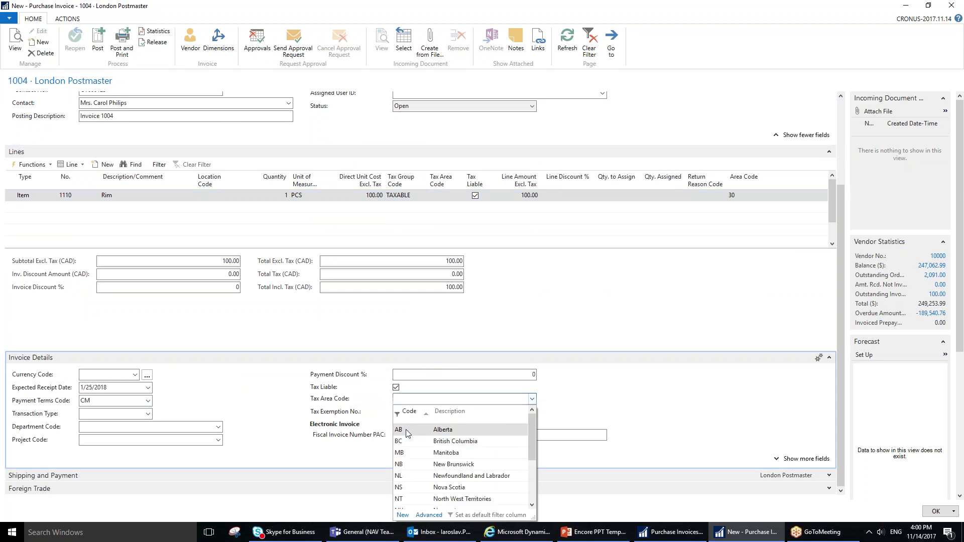
{"action": "left_click", "coordinate": [423, 425]}
{"action": "left_click", "coordinate": [415, 414]}
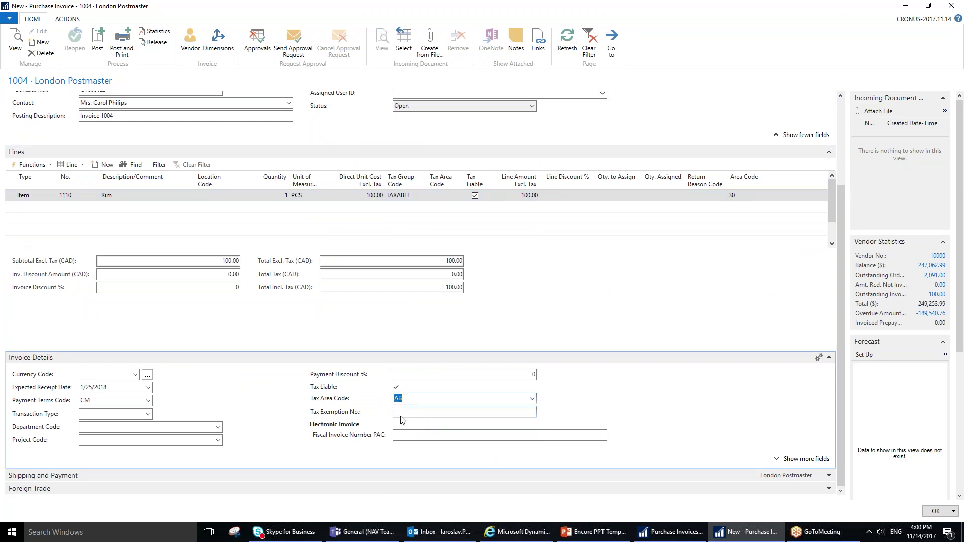
{"action": "left_click", "coordinate": [480, 282]}
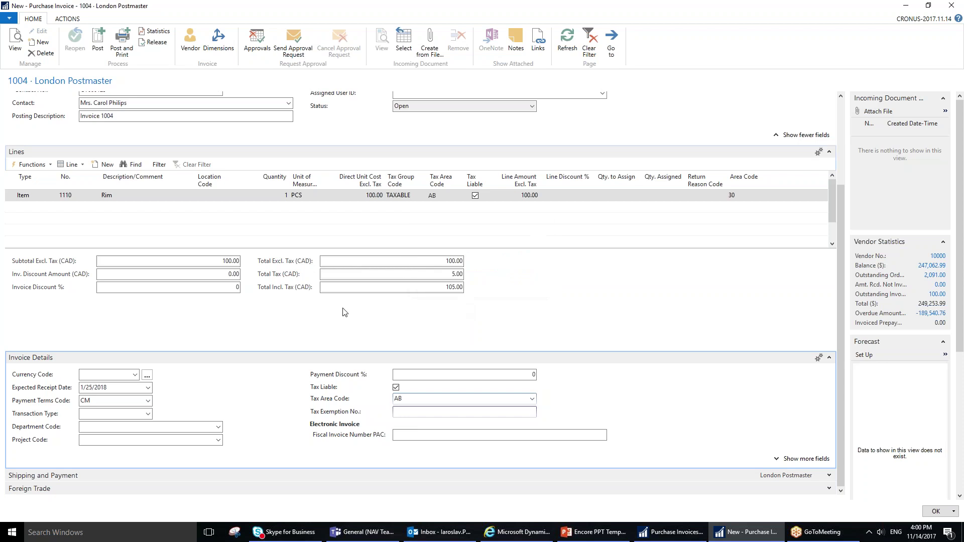
Check the invoice's total tax and the tax amount in its sales tax statistics, and close the invoice.
{"action": "left_click", "coordinate": [452, 276]}
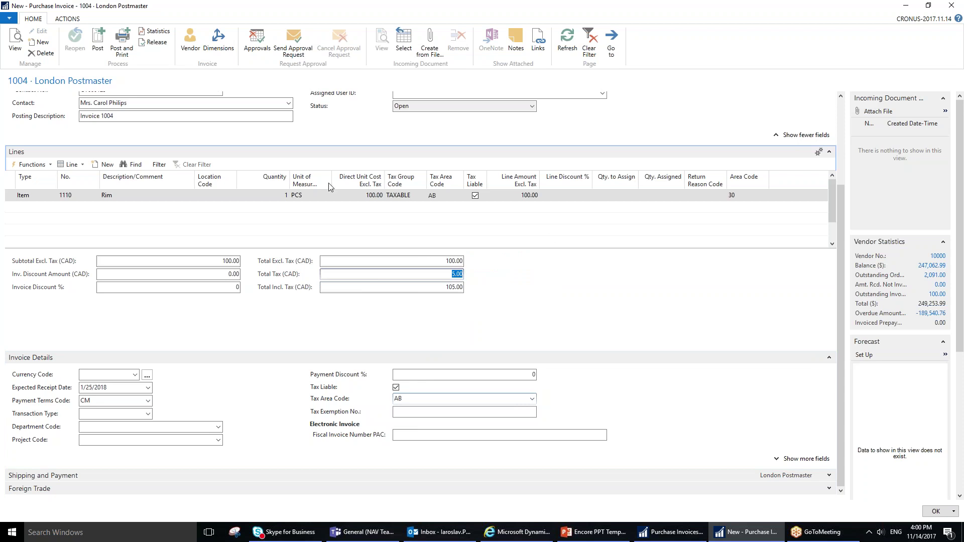
{"action": "left_click", "coordinate": [155, 31]}
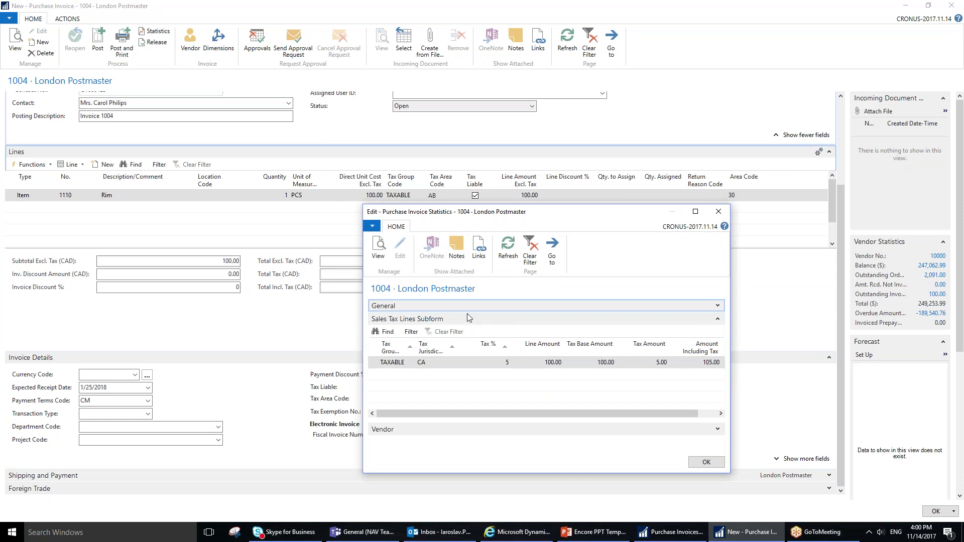
{"action": "left_click", "coordinate": [661, 364]}
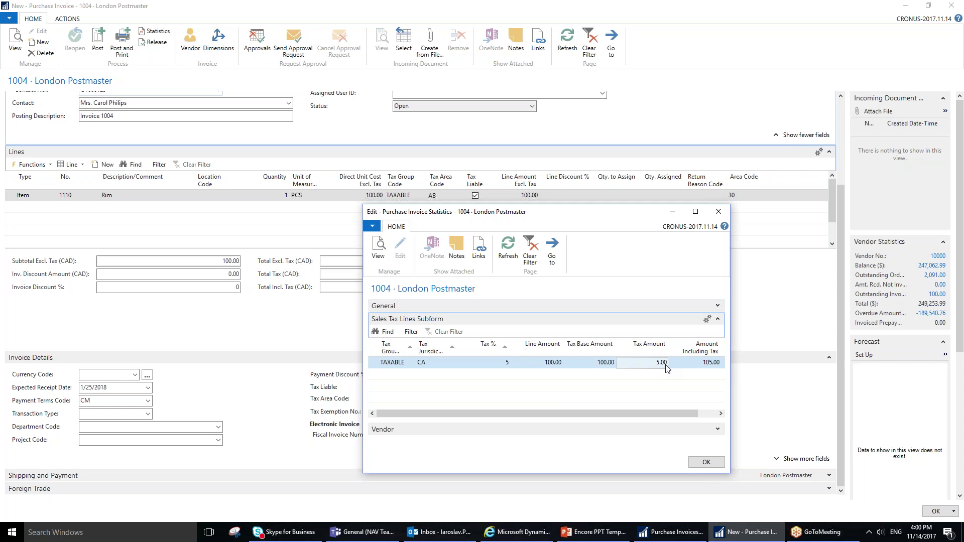
{"action": "left_click", "coordinate": [706, 462]}
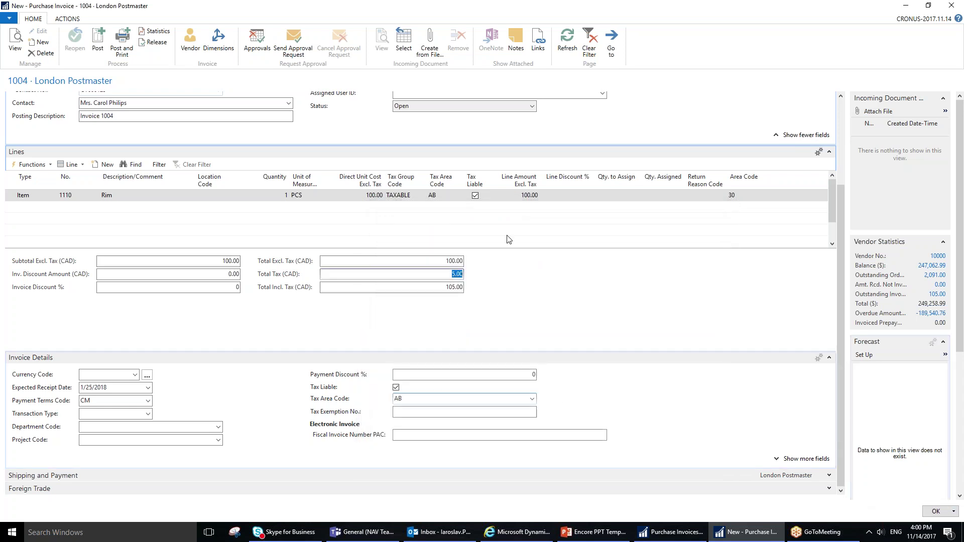
{"action": "left_click", "coordinate": [936, 511]}
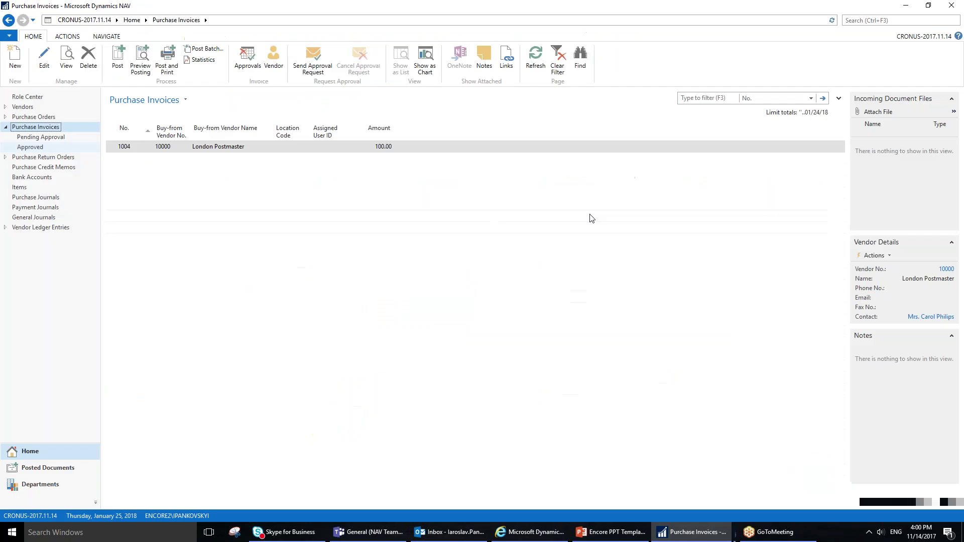
Set Max. Tax Difference Allowed to 40000.00 in the General Ledger Setup and close the setup.
{"action": "left_click", "coordinate": [867, 20]}
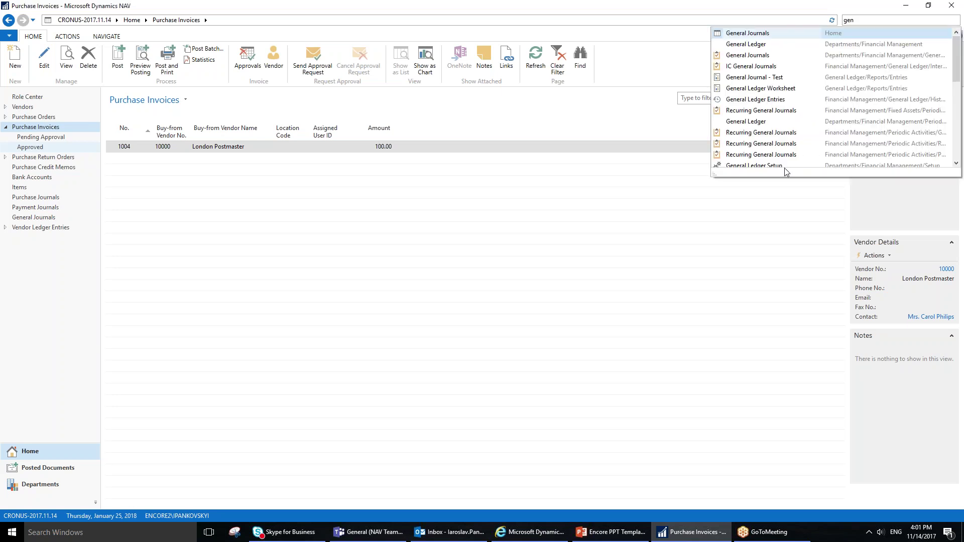
{"action": "left_click", "coordinate": [785, 166]}
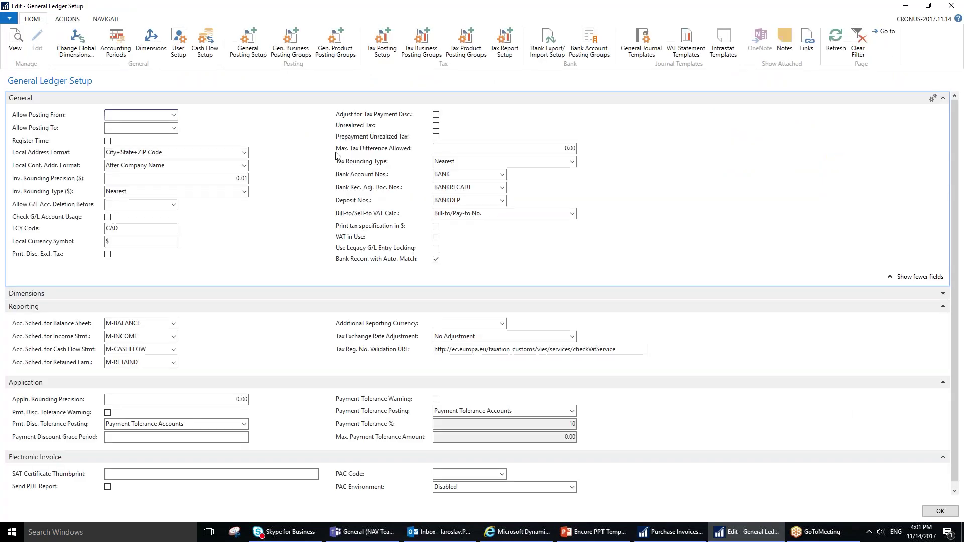
{"action": "mouse_move", "coordinate": [342, 153]}
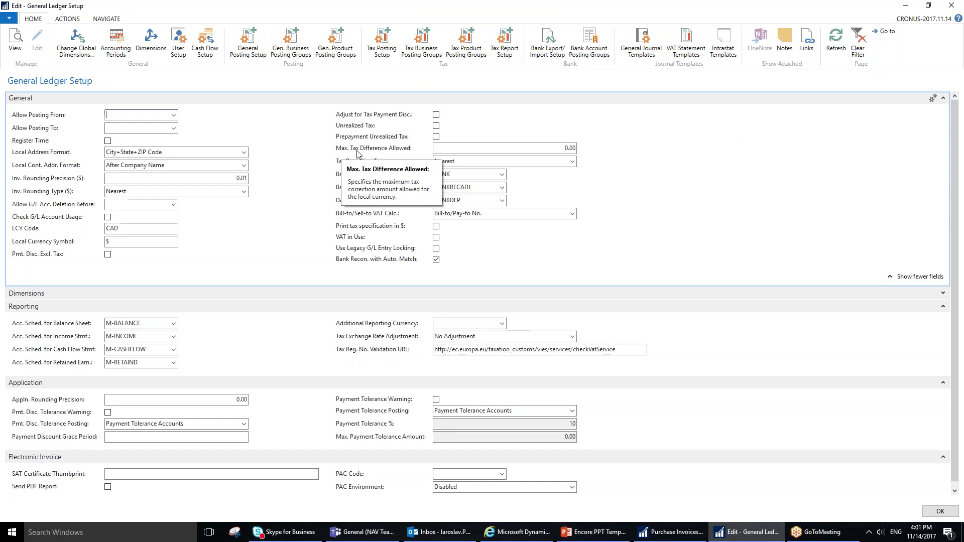
{"action": "left_click", "coordinate": [570, 148]}
{"action": "left_click", "coordinate": [569, 148]}
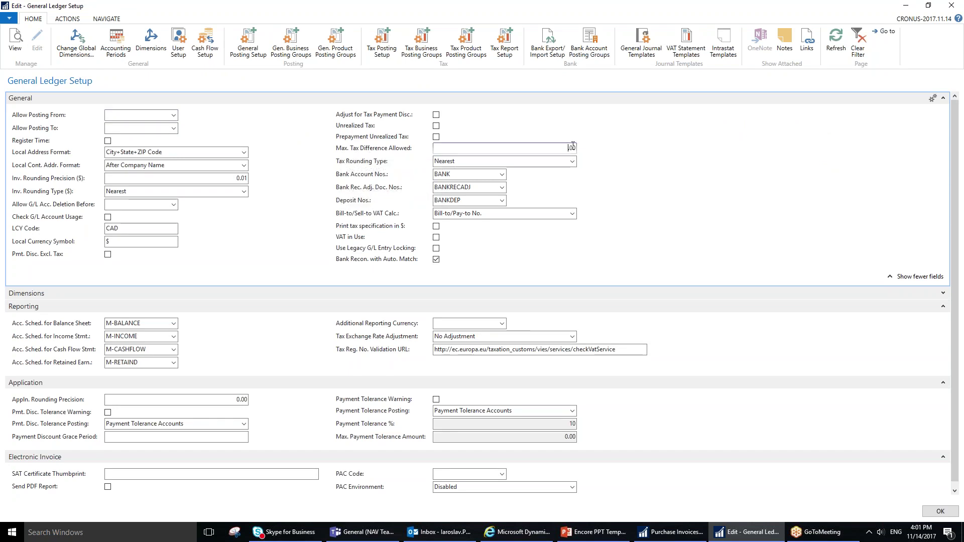
{"action": "type", "text": "40000"}
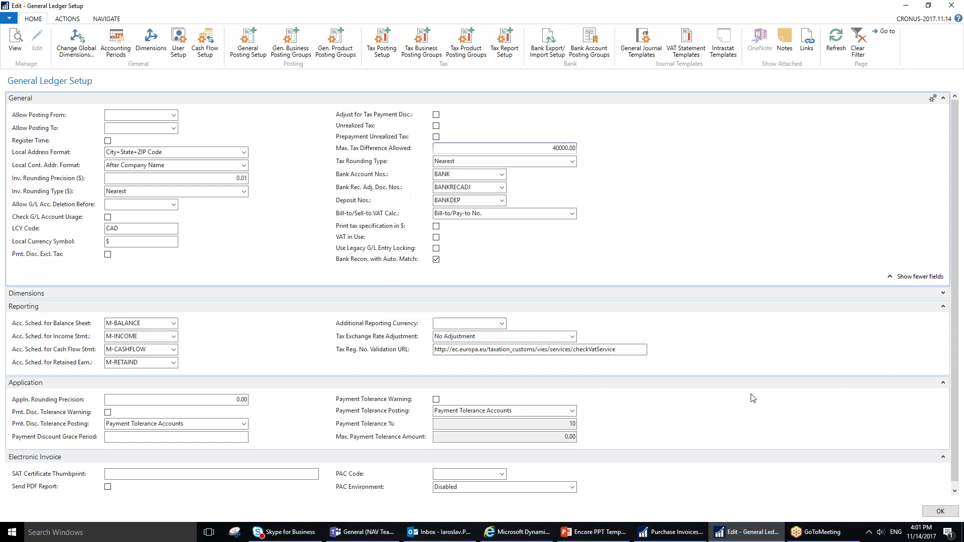
{"action": "left_click", "coordinate": [941, 512]}
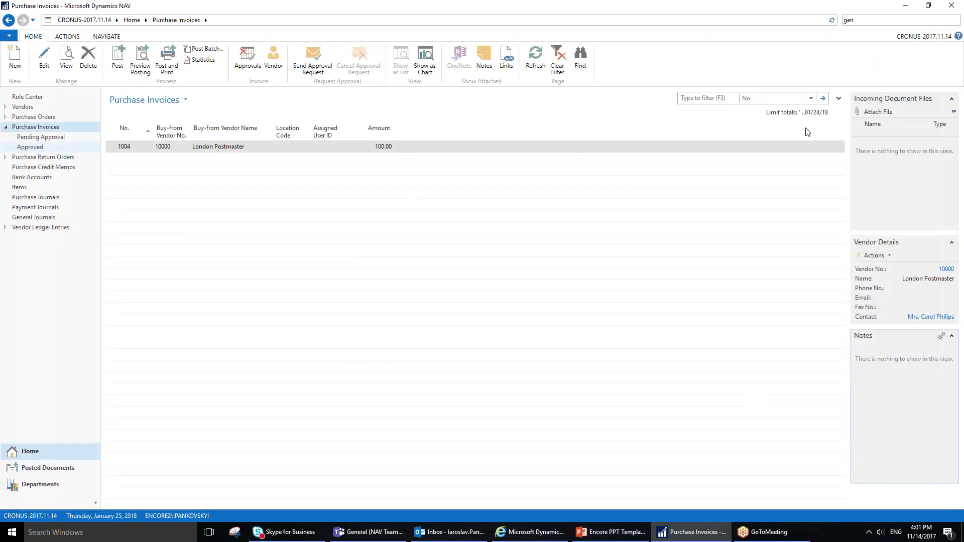
Enable Allow Tax Difference in the Purchases & Payables Setup and close the setup.
{"action": "left_click", "coordinate": [838, 24]}
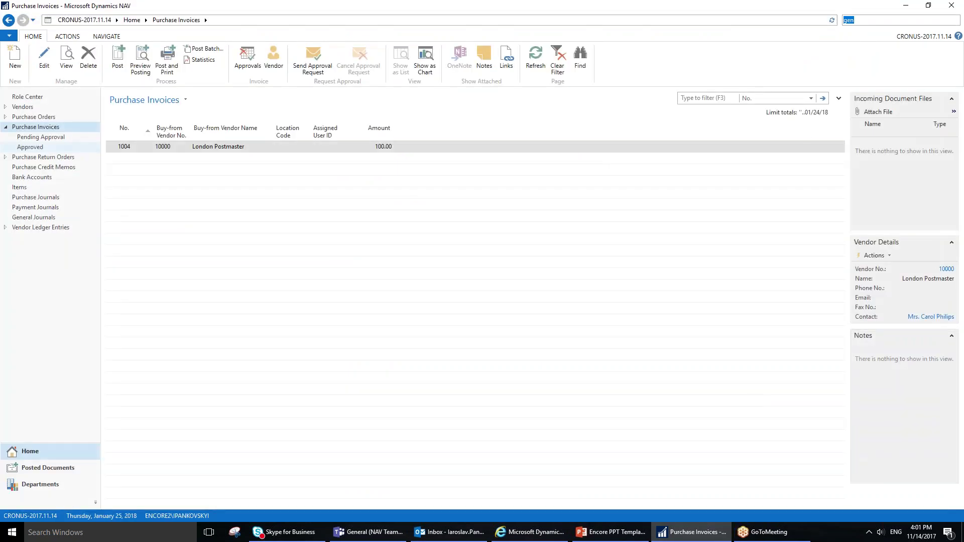
{"action": "type", "text": "Purchases & Payables Setup"}
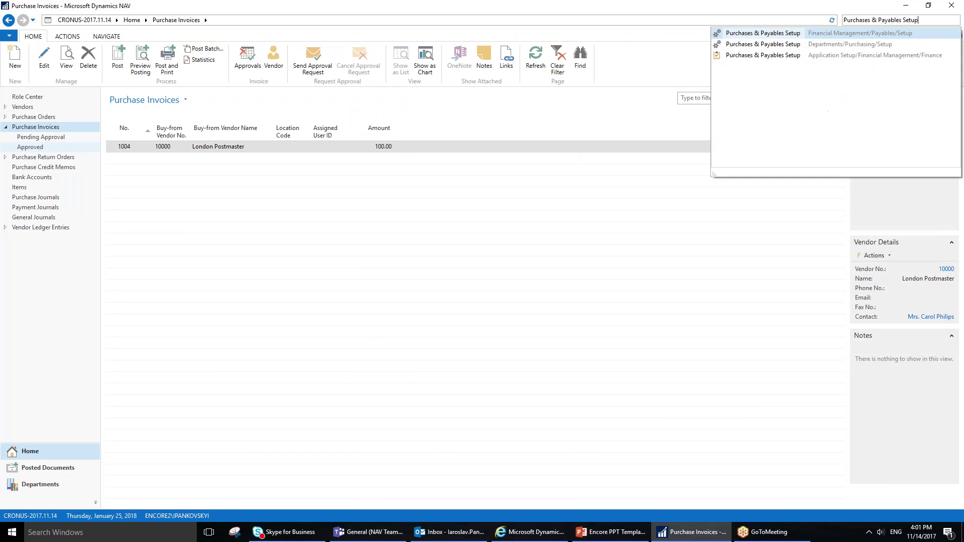
{"action": "key", "text": "Return"}
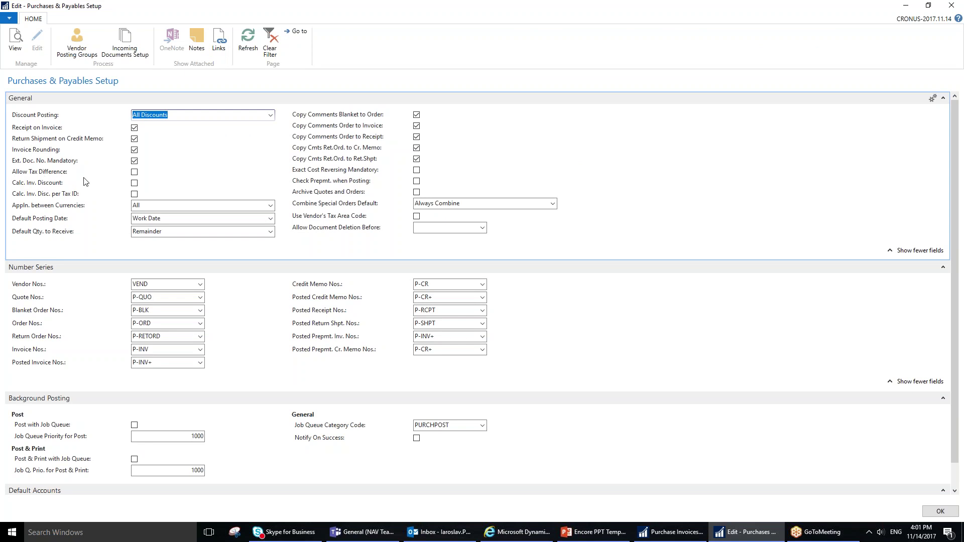
{"action": "left_click", "coordinate": [135, 172]}
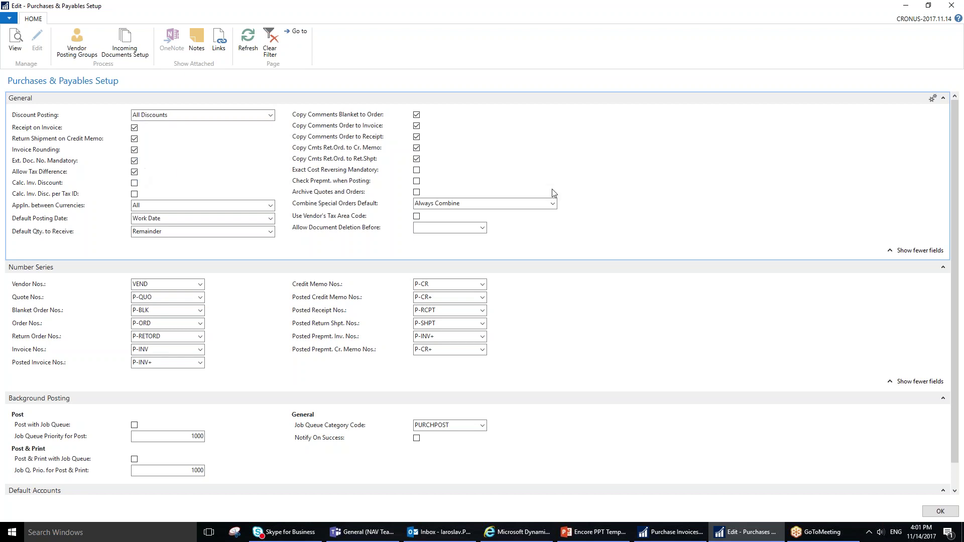
{"action": "left_click", "coordinate": [941, 511]}
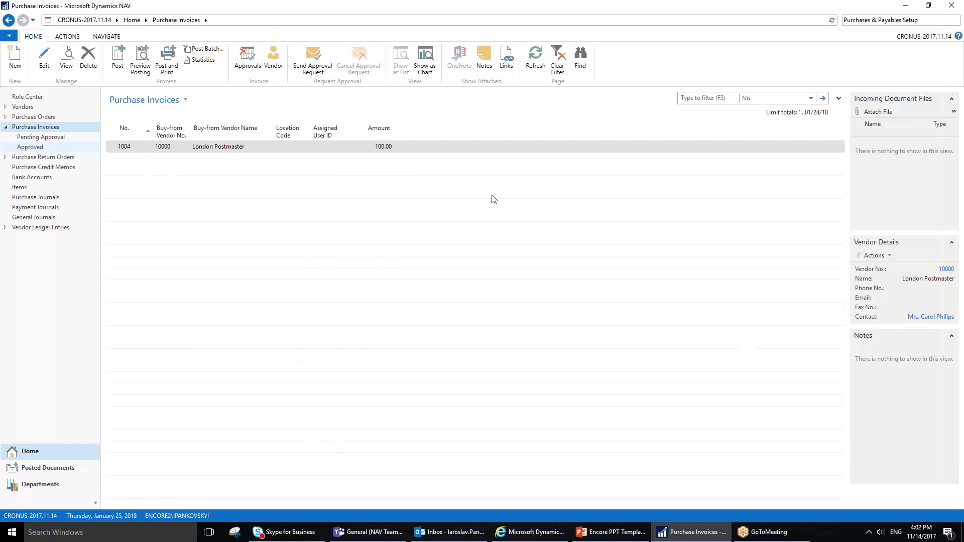
Reopen the London Postmaster invoice, set the tax amount to 15.00 in its statistics, and close the invoice.
{"action": "double_click", "coordinate": [147, 151]}
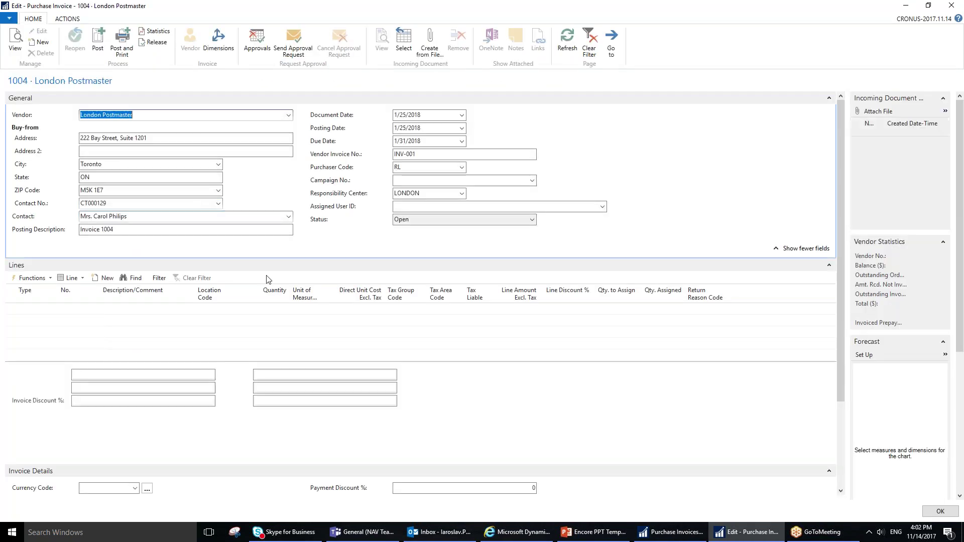
{"action": "left_click", "coordinate": [154, 31]}
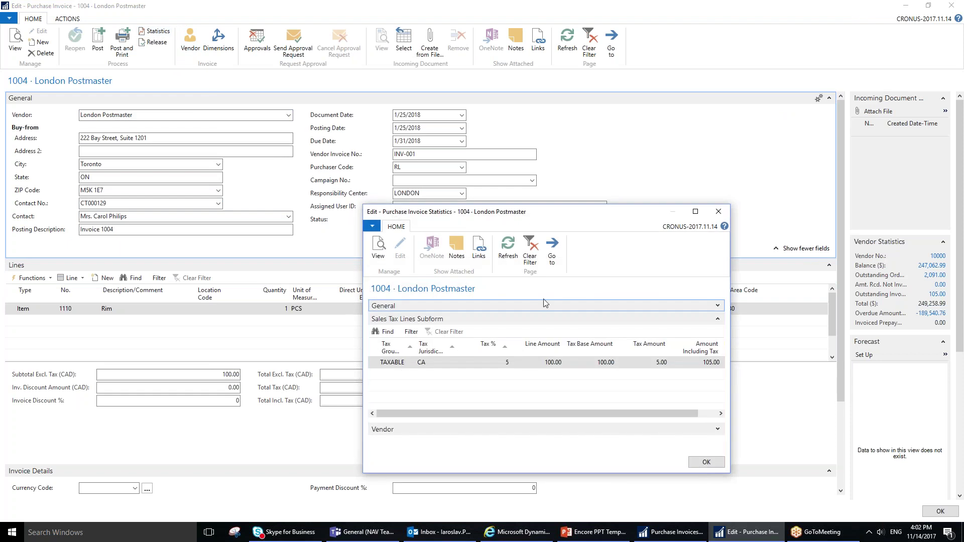
{"action": "left_click", "coordinate": [661, 362]}
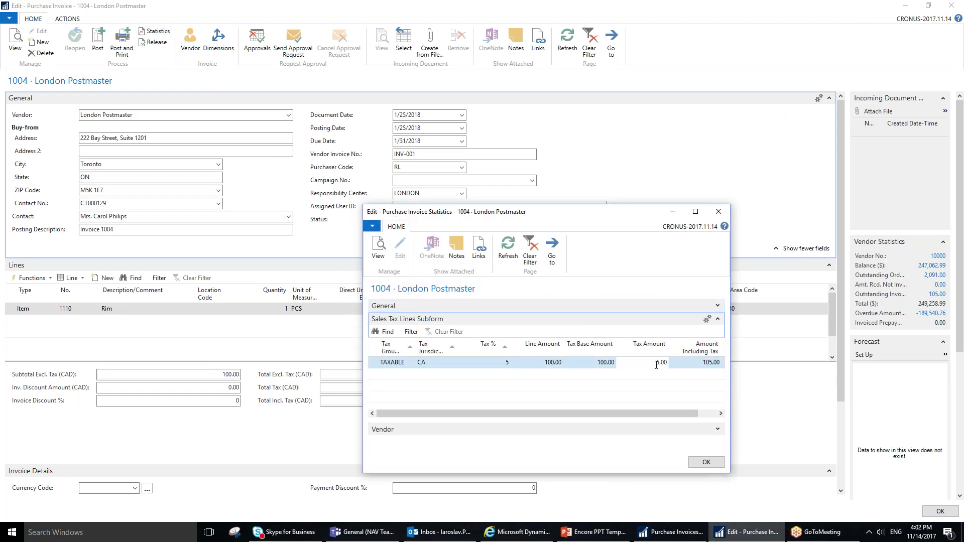
{"action": "left_click_drag", "start_coordinate": [654, 363], "coordinate": [658, 363]}
{"action": "type", "text": "1"}
{"action": "key", "text": "Tab"}
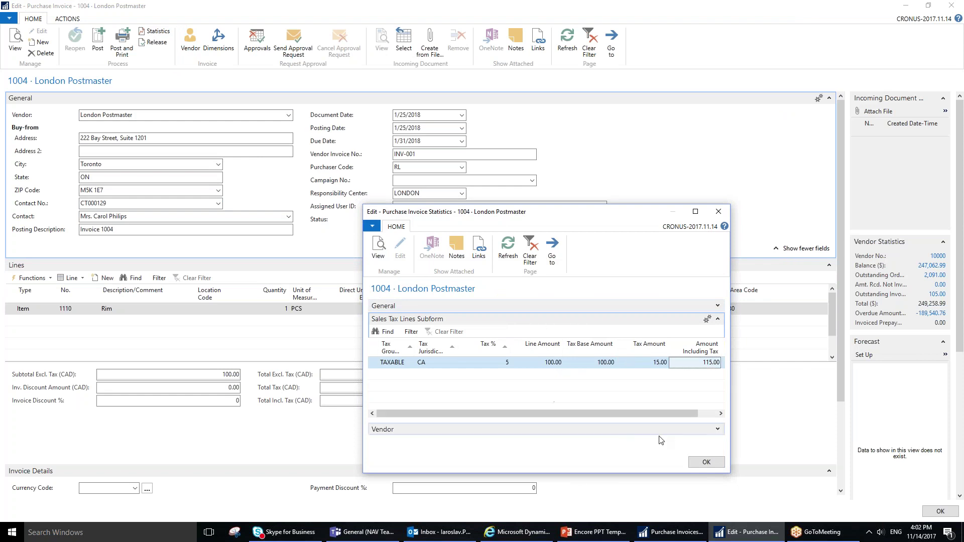
{"action": "left_click", "coordinate": [706, 462]}
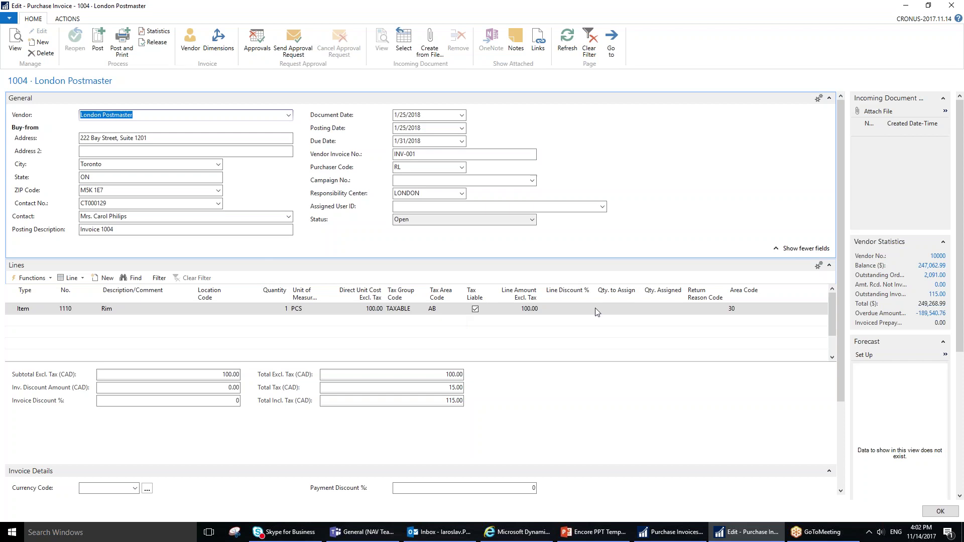
{"action": "left_click", "coordinate": [951, 8]}
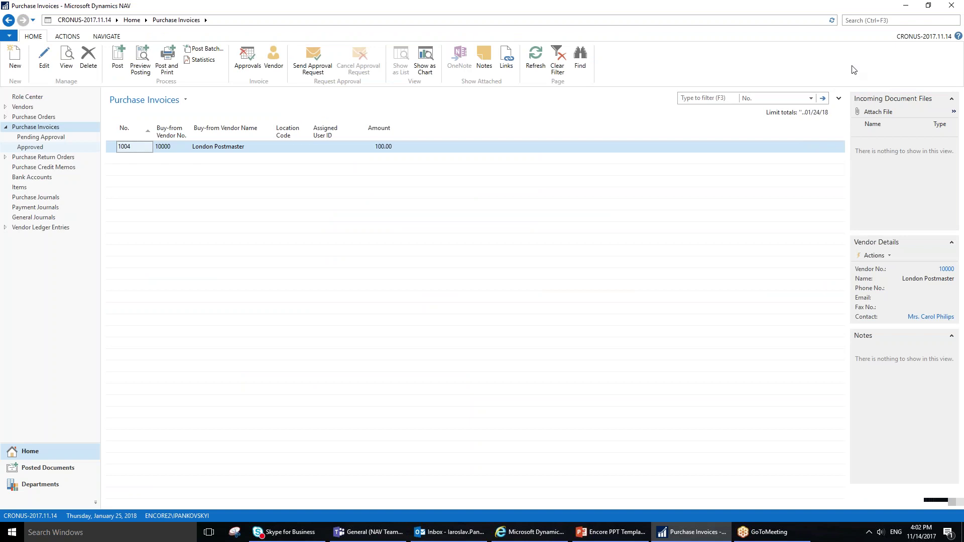
Open the Currencies list and add the Max. Tax Difference Allowed column to it.
{"action": "left_click", "coordinate": [875, 20]}
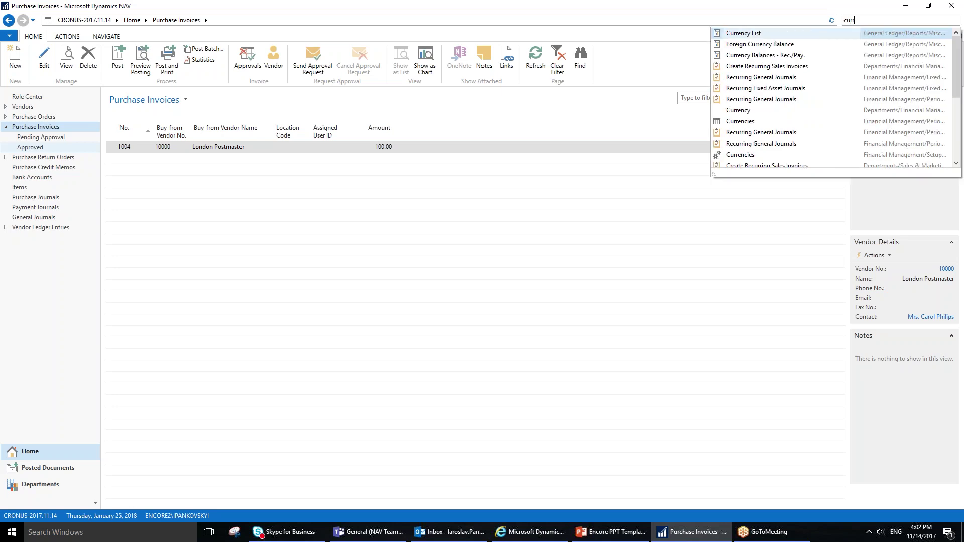
{"action": "left_click", "coordinate": [740, 122]}
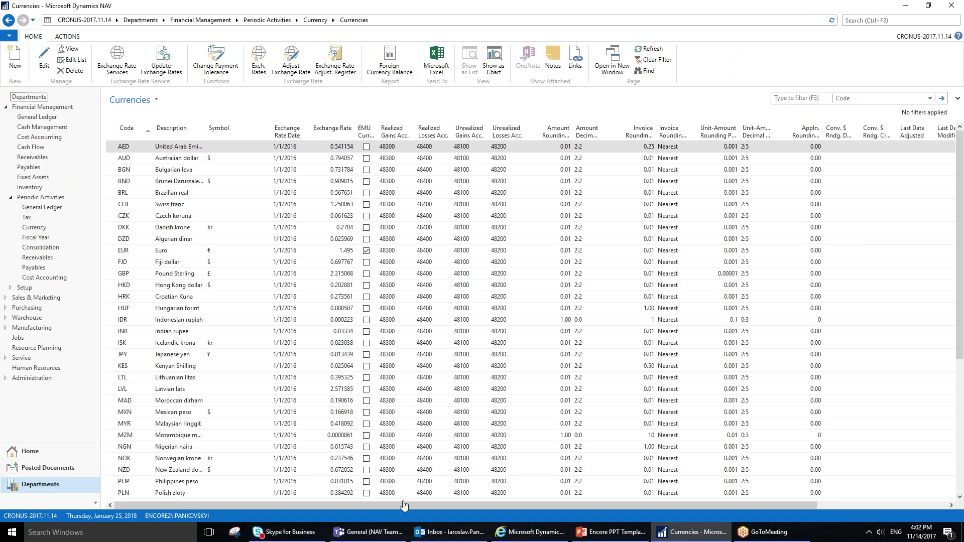
{"action": "left_click_drag", "start_coordinate": [416, 502], "coordinate": [610, 509]}
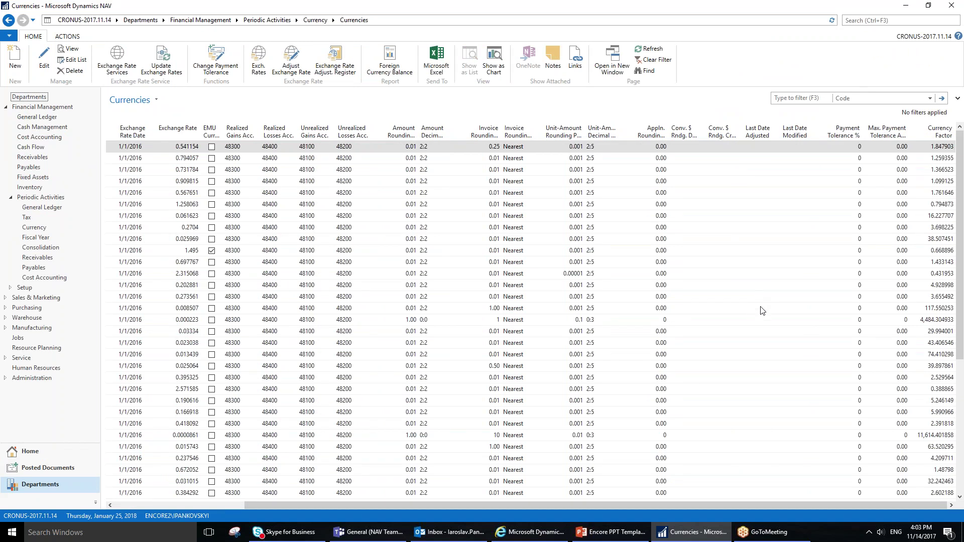
{"action": "right_click", "coordinate": [893, 133]}
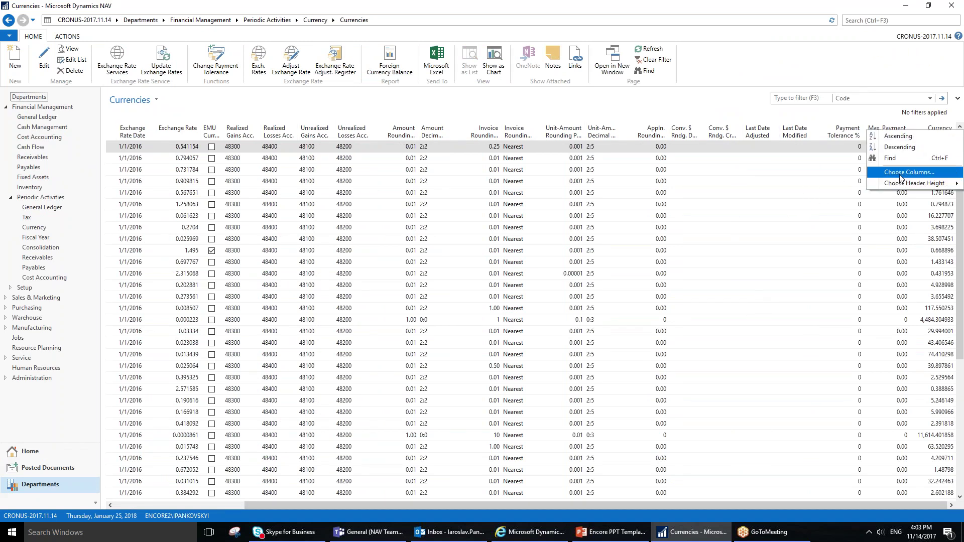
{"action": "left_click", "coordinate": [900, 175]}
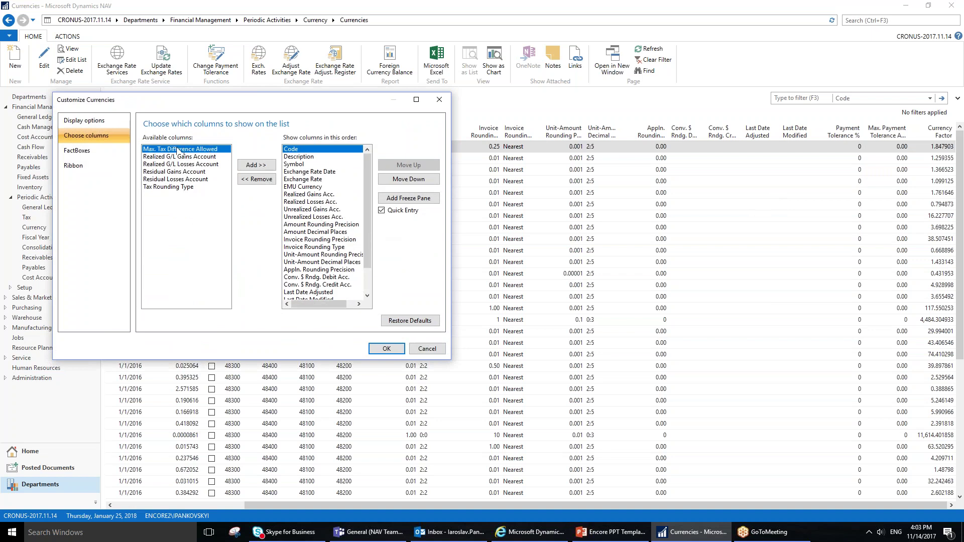
{"action": "left_click", "coordinate": [252, 165]}
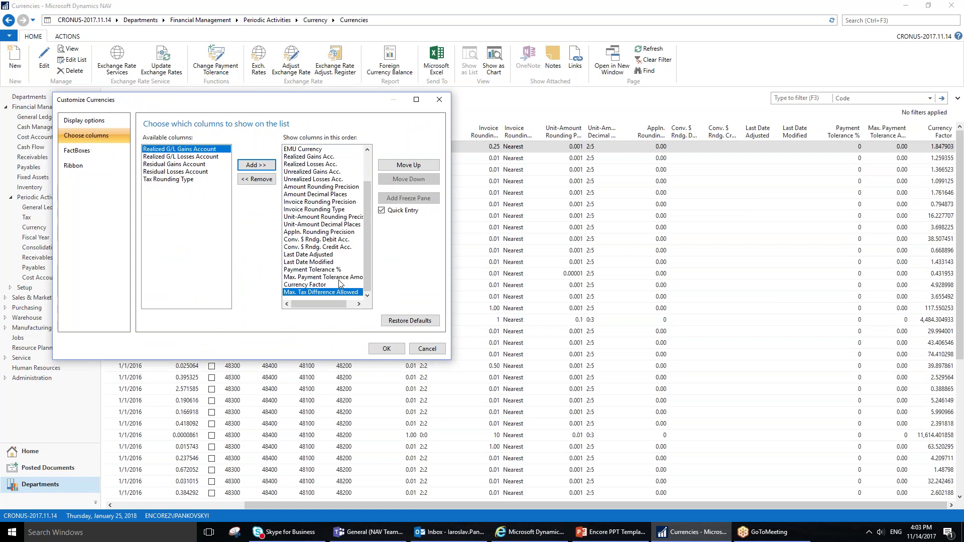
{"action": "left_click", "coordinate": [389, 348]}
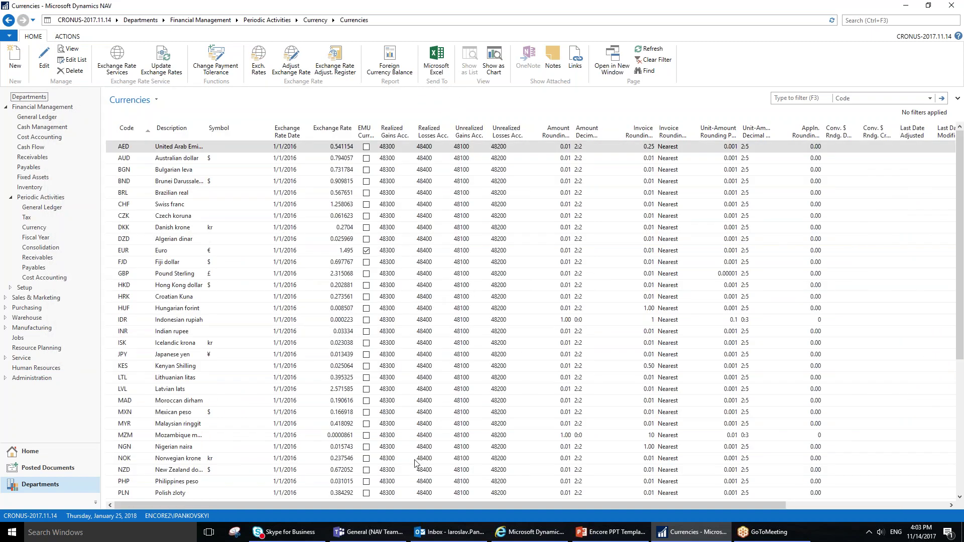
Set Max. Tax Difference Allowed to 40,000.00 for the Australian dollar (AUD) in the editable currency list and close the editor.
{"action": "left_click", "coordinate": [121, 158]}
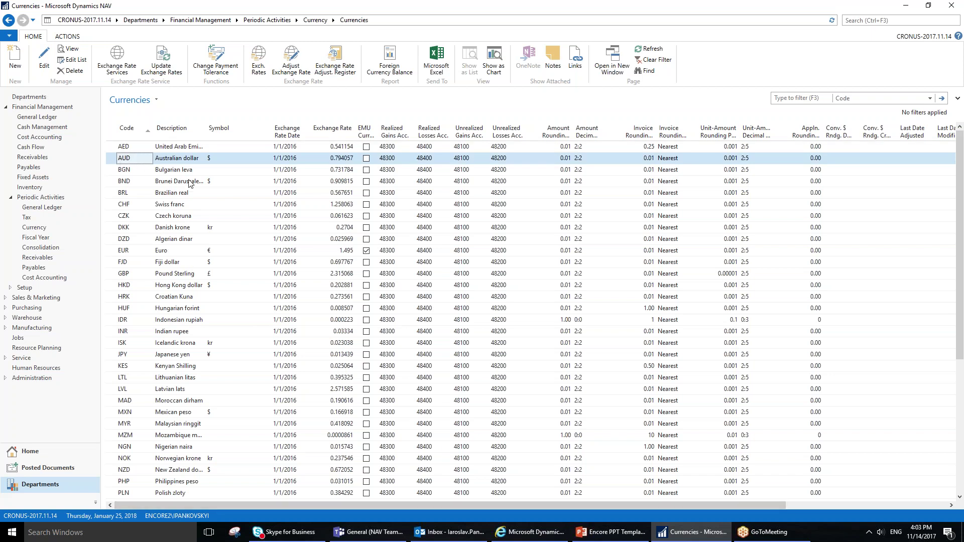
{"action": "left_click_drag", "start_coordinate": [464, 505], "coordinate": [694, 503]}
{"action": "left_click", "coordinate": [938, 159]}
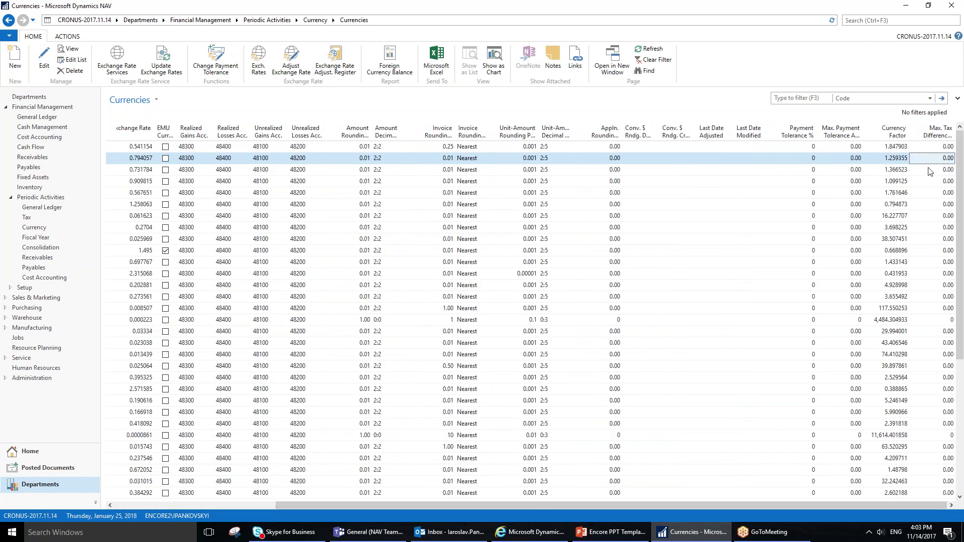
{"action": "left_click", "coordinate": [73, 60]}
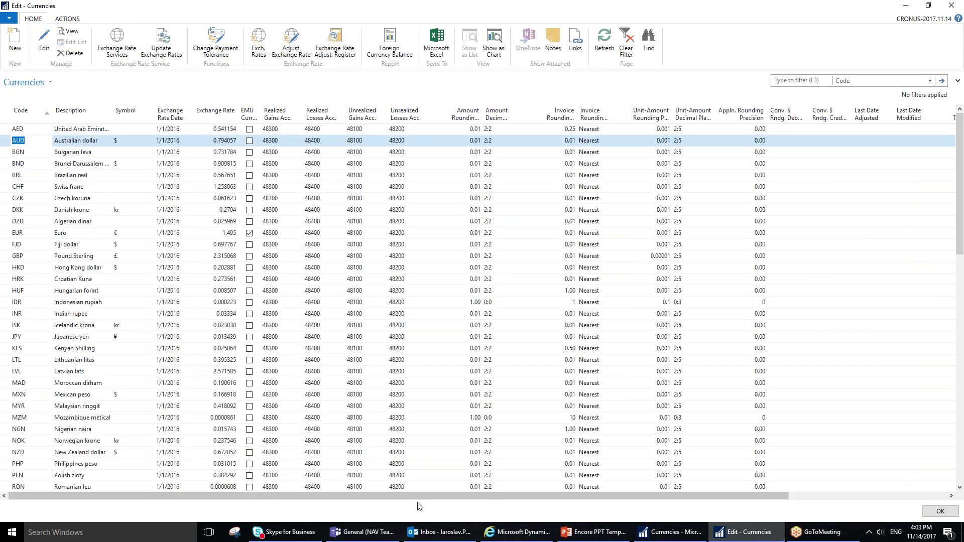
{"action": "left_click_drag", "start_coordinate": [435, 494], "coordinate": [734, 499]}
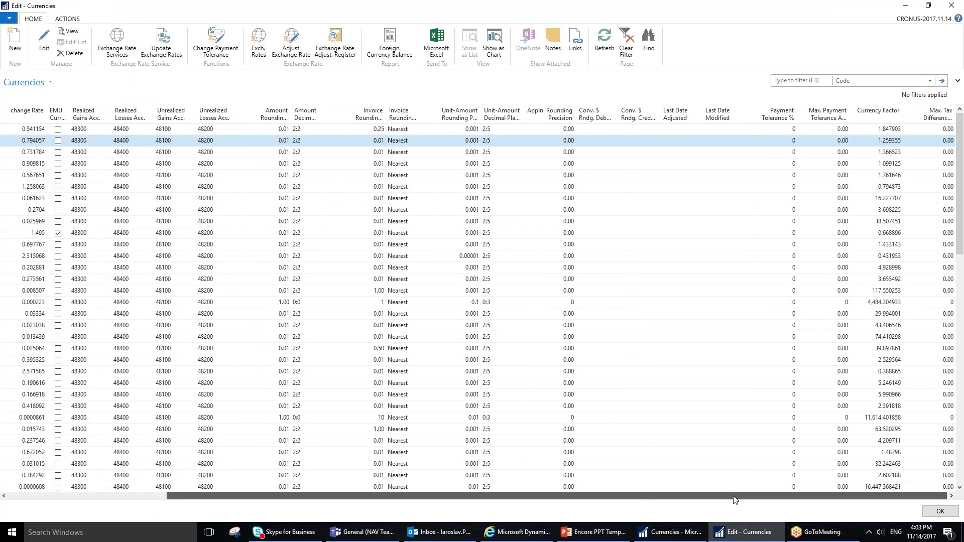
{"action": "left_click", "coordinate": [947, 140]}
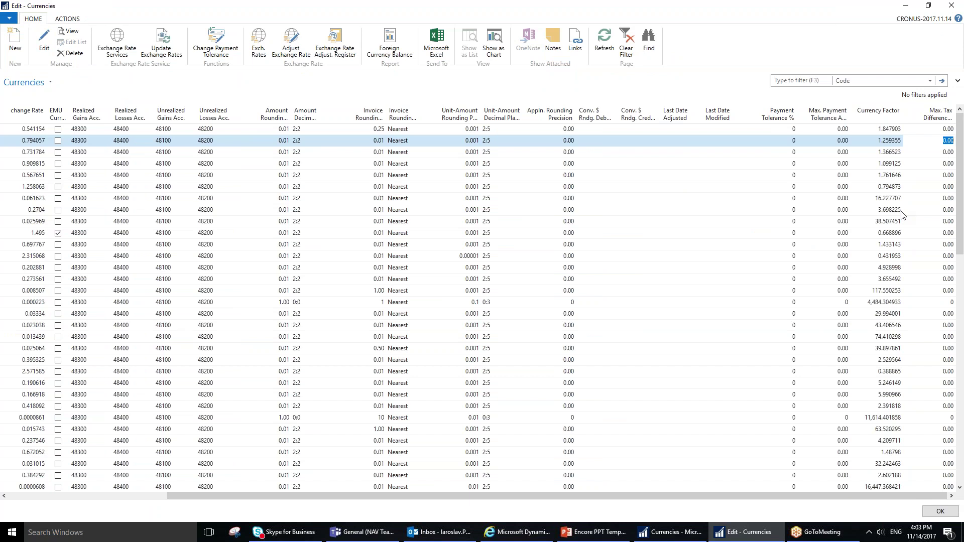
{"action": "type", "text": "40000"}
{"action": "key", "text": "Return"}
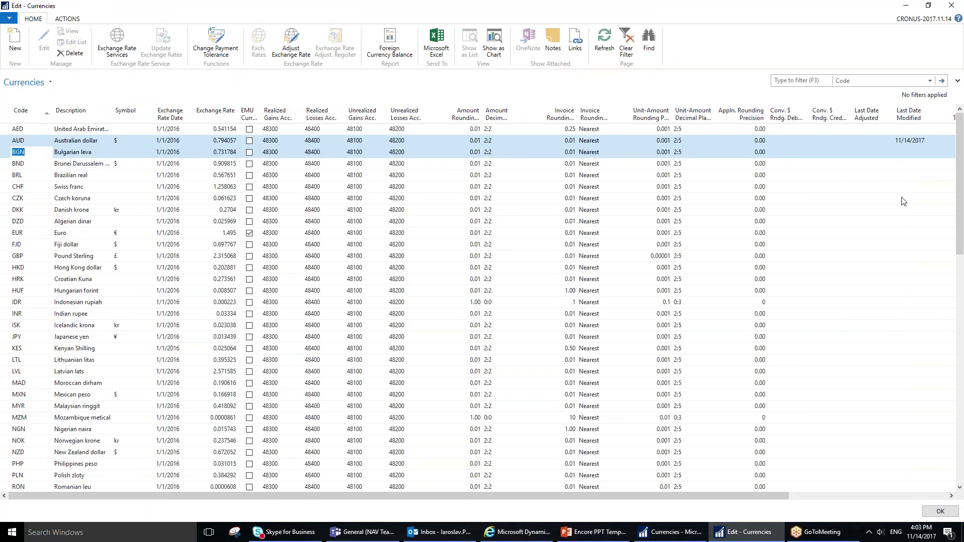
{"action": "left_click_drag", "start_coordinate": [780, 495], "coordinate": [938, 495]}
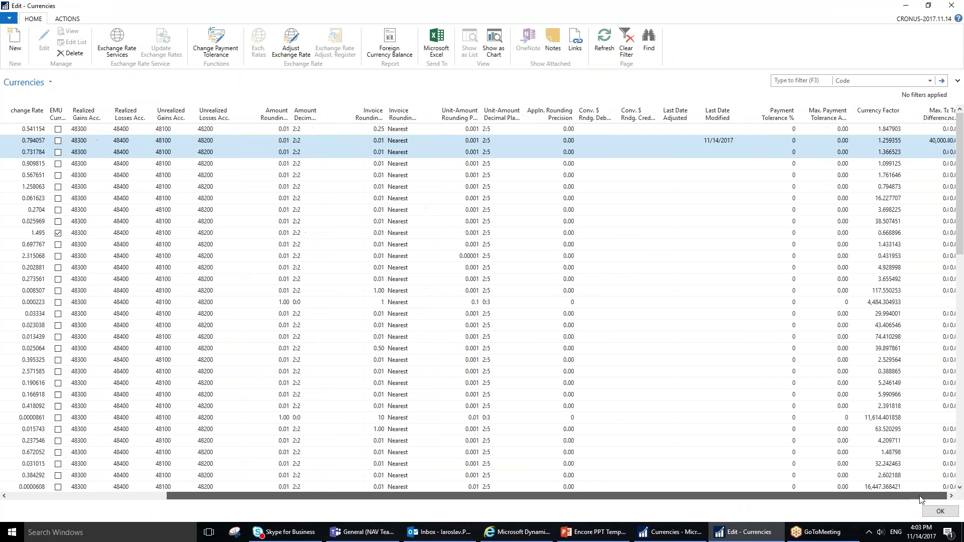
{"action": "left_click", "coordinate": [937, 142]}
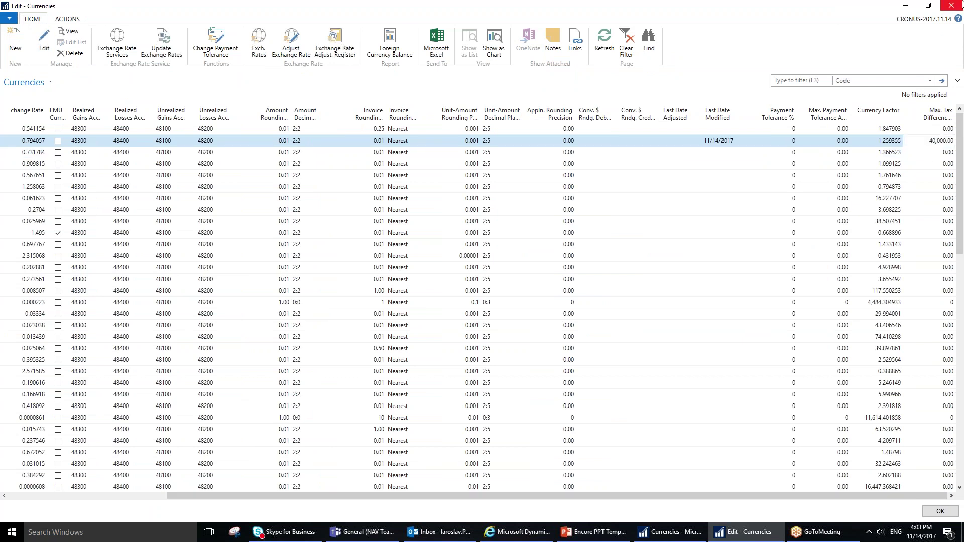
{"action": "left_click", "coordinate": [957, 6]}
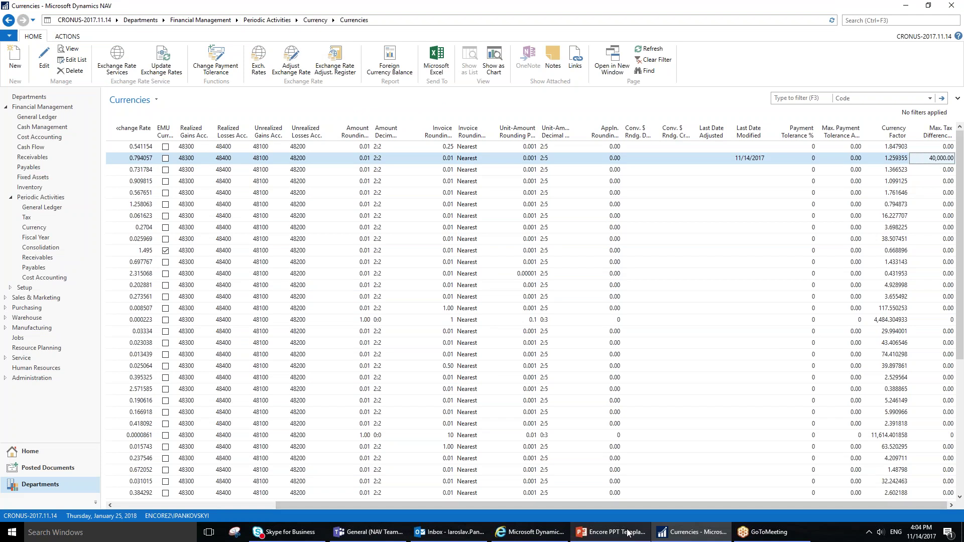
Switch to Internet Explorer and show the Encore website's Support page.
{"action": "left_click", "coordinate": [529, 532]}
{"action": "left_click", "coordinate": [451, 20]}
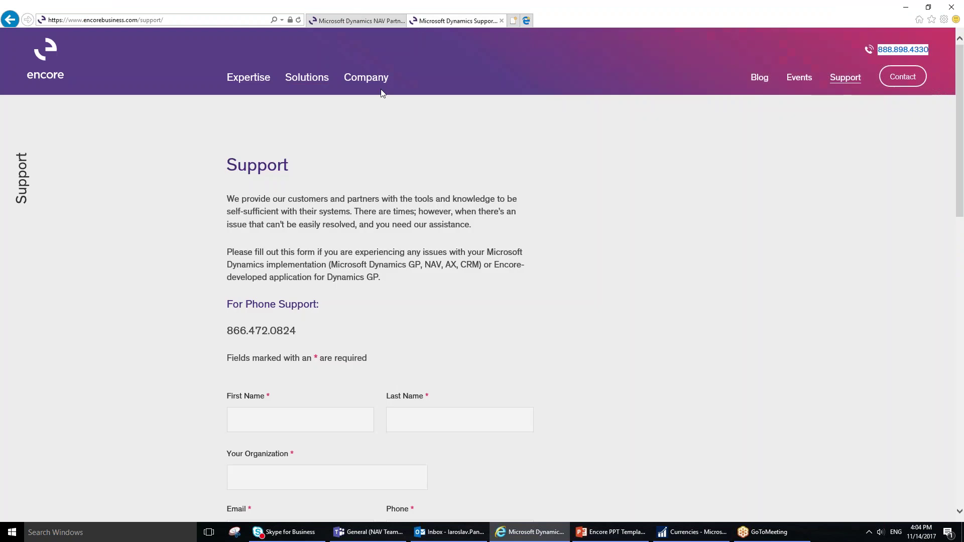